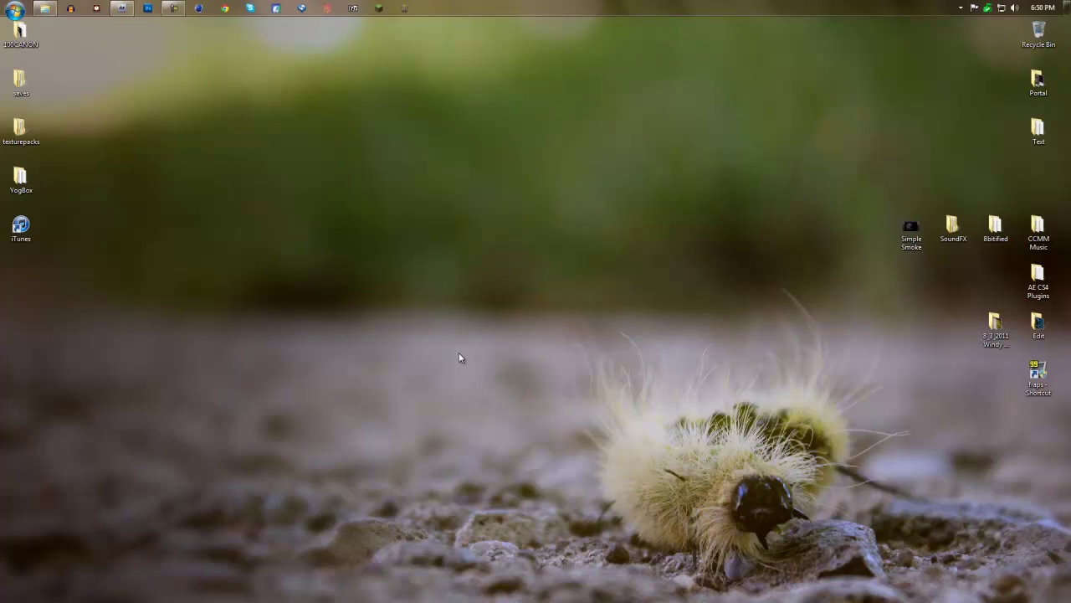
# - Create Comp 2 in After Effects at 1280×720, 24 fps and 5 seconds, keeping the default settings
pyautogui.click(121, 8)
pyautogui.click(60, 35)
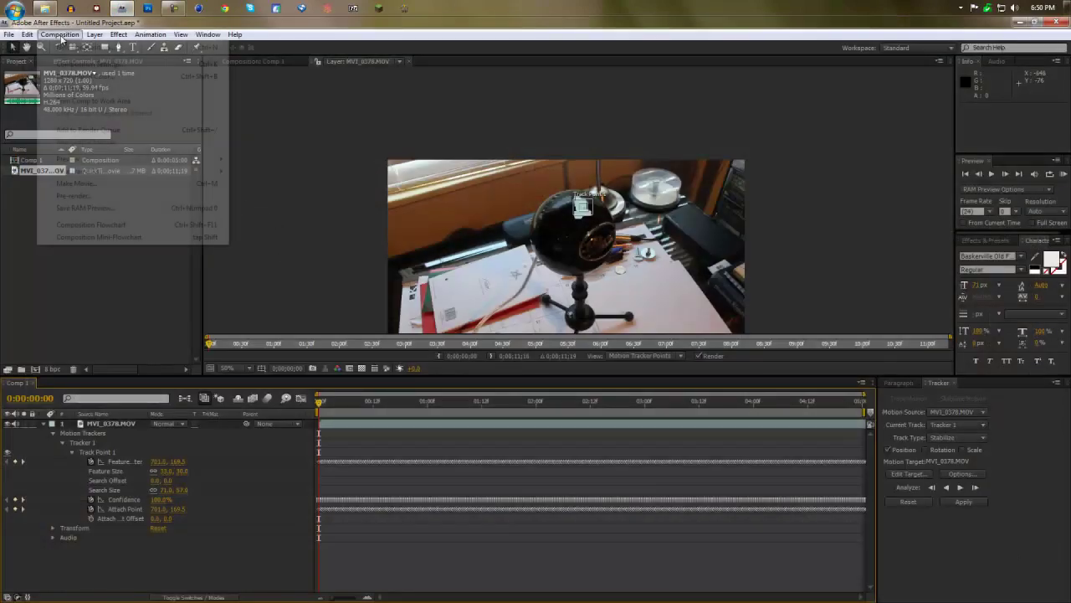
pyautogui.click(71, 46)
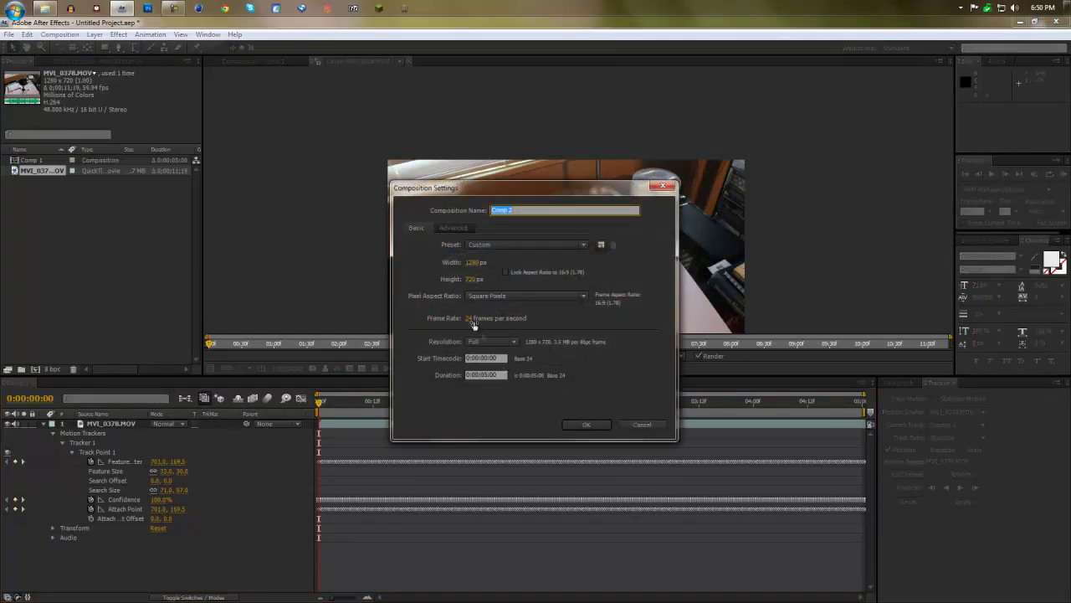
pyautogui.click(578, 425)
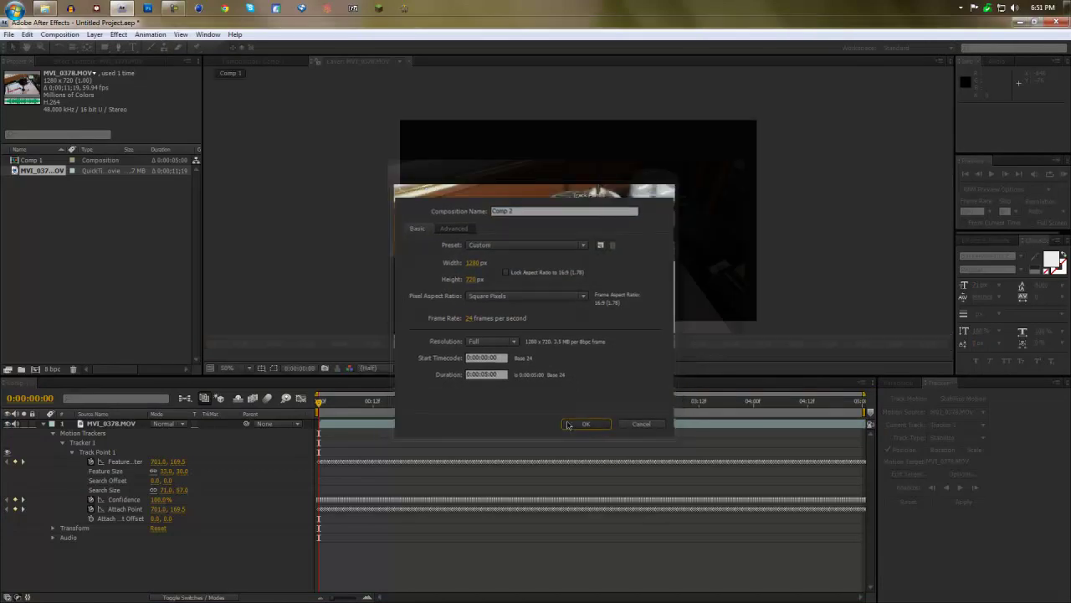
# - Drop the MVI_0378.MOV footage into Comp 2 as a layer and show the Tracker panel
pyautogui.click(42, 184)
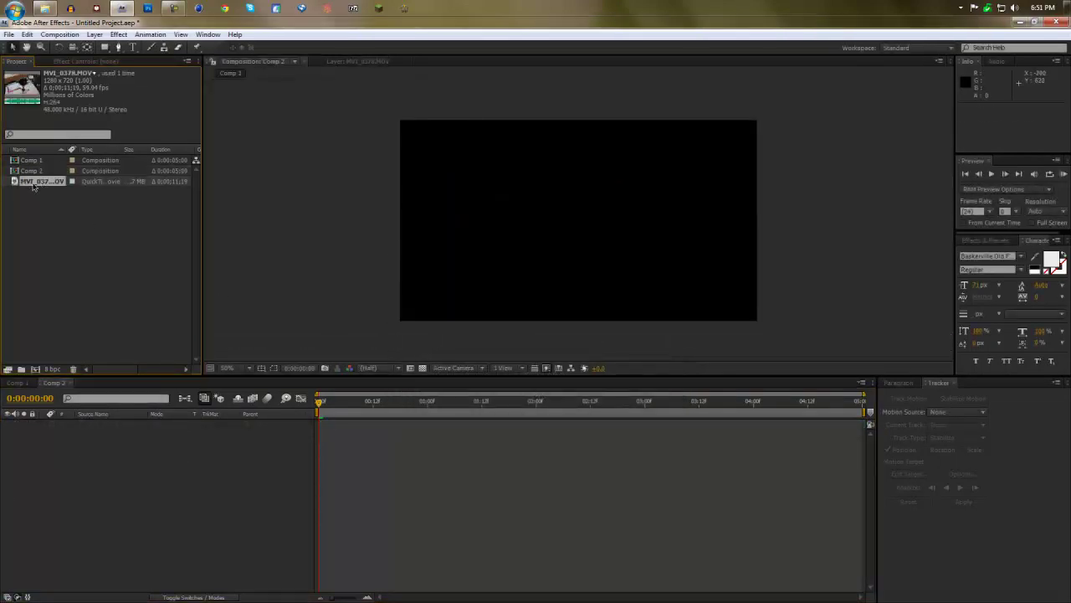
pyautogui.moveTo(33, 186); pyautogui.dragTo(584, 220)
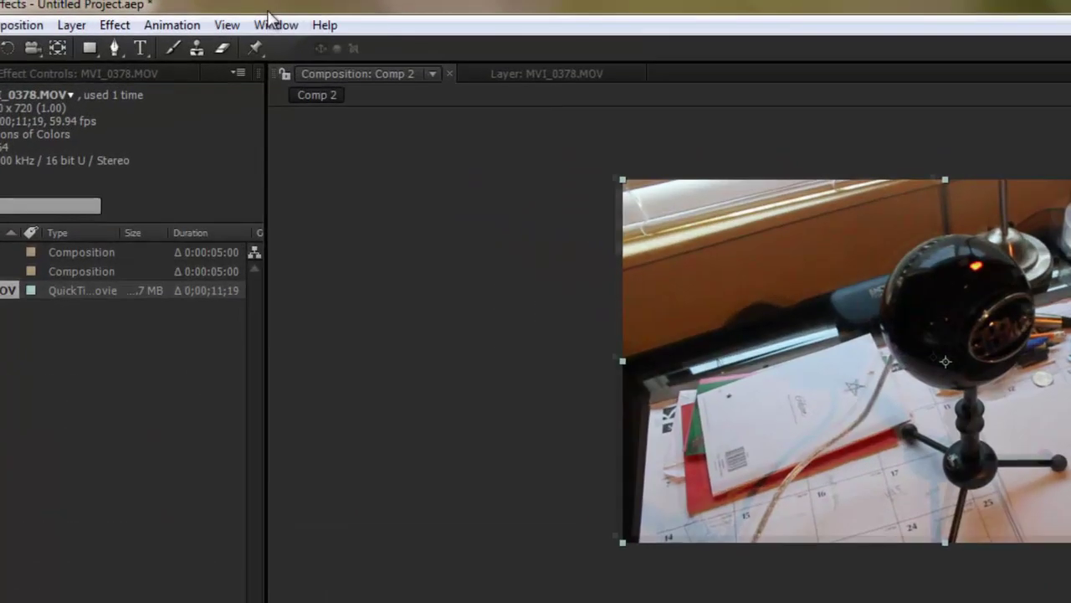
pyautogui.click(207, 34)
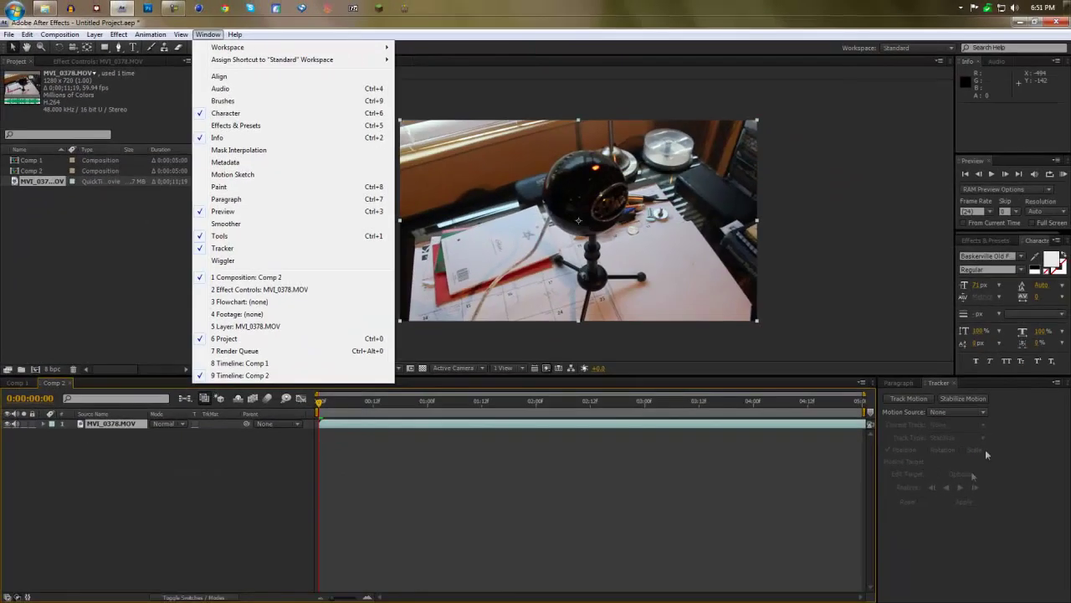
pyautogui.click(355, 419)
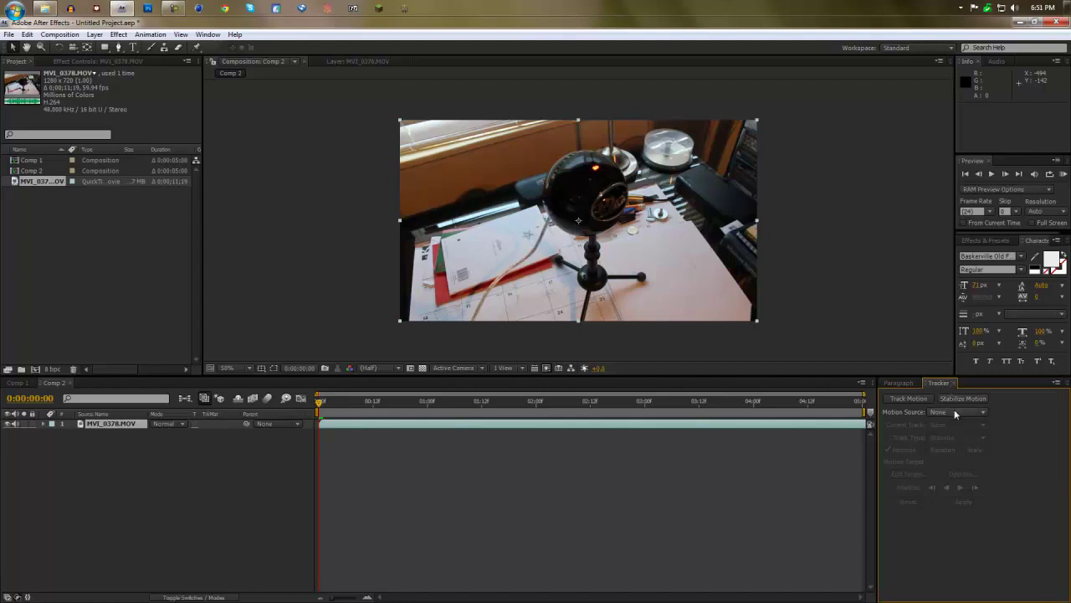
# - Set MVI_0378.MOV as the motion source and create a Stabilize Motion tracker
pyautogui.click(955, 412)
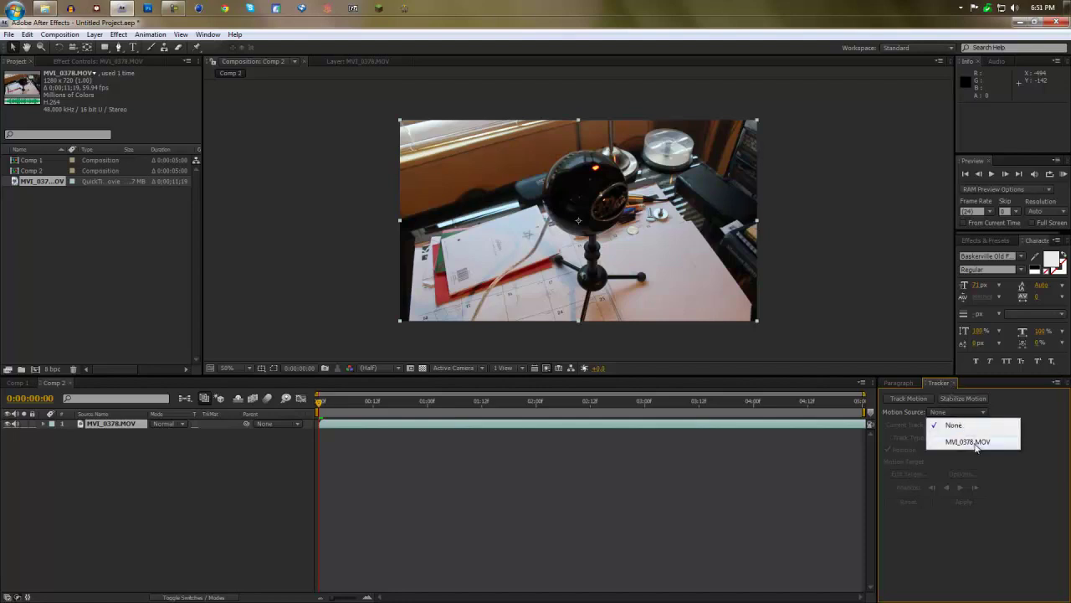
pyautogui.click(964, 442)
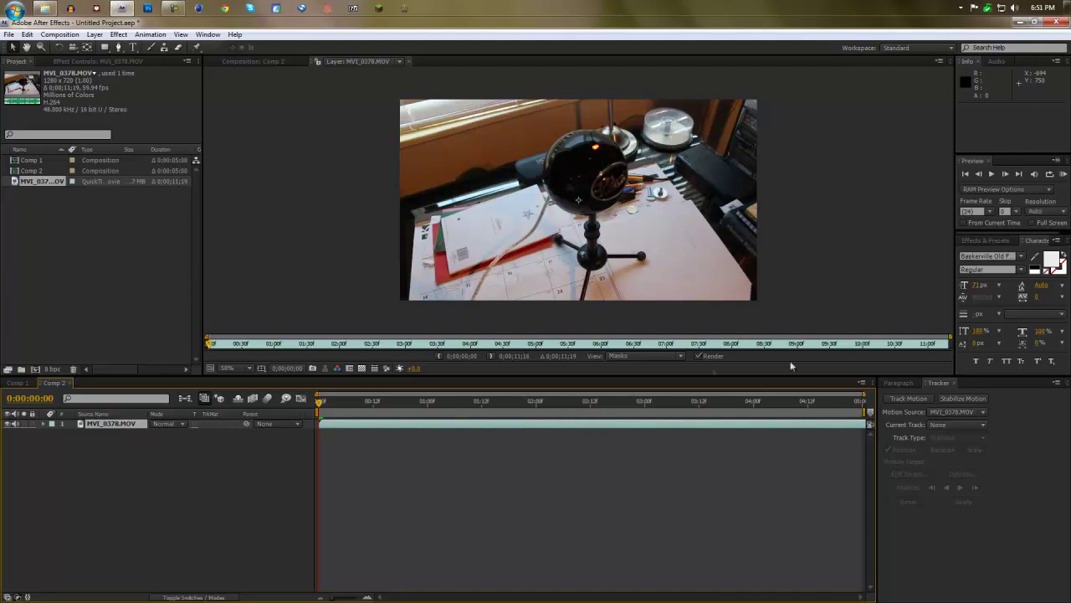
pyautogui.click(948, 400)
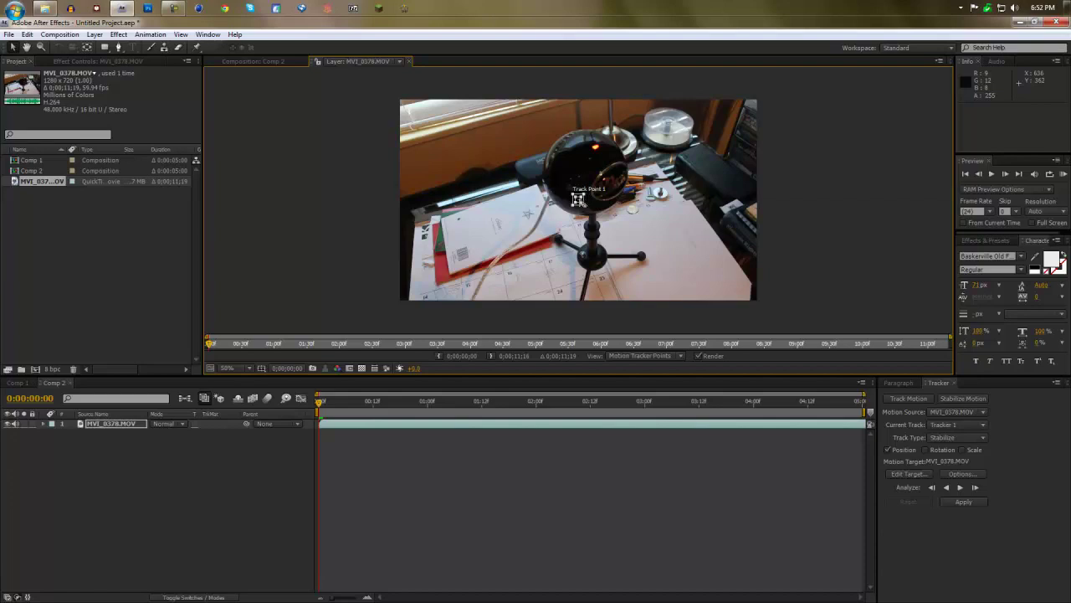
# - Move Track Point 1 onto the microphone's red light, tightening its feature box and widening its search area
pyautogui.scroll(2, 577, 199)
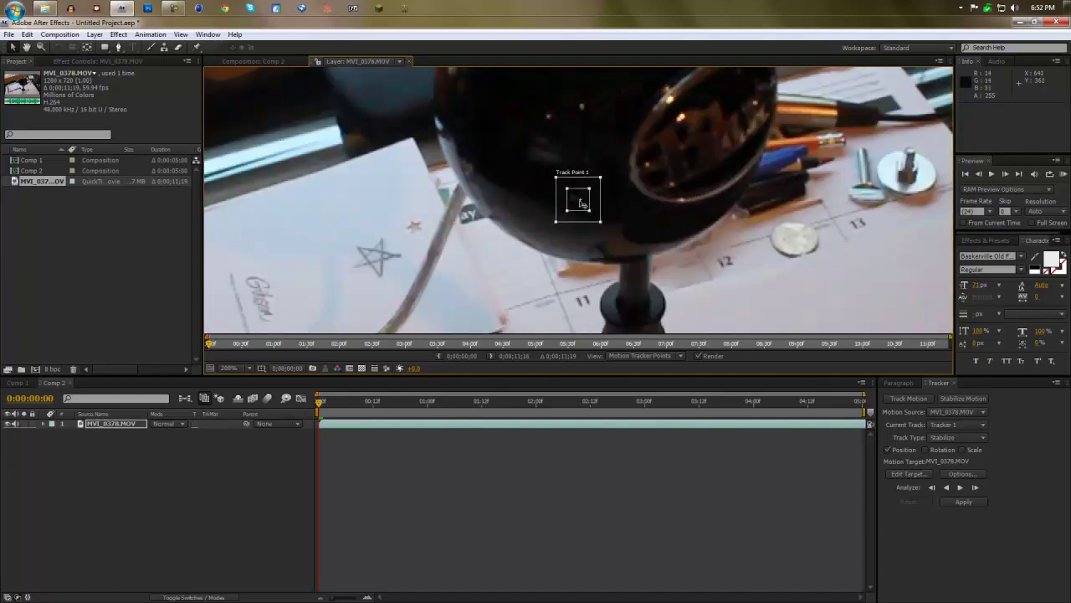
pyautogui.moveTo(580, 204); pyautogui.dragTo(681, 181)
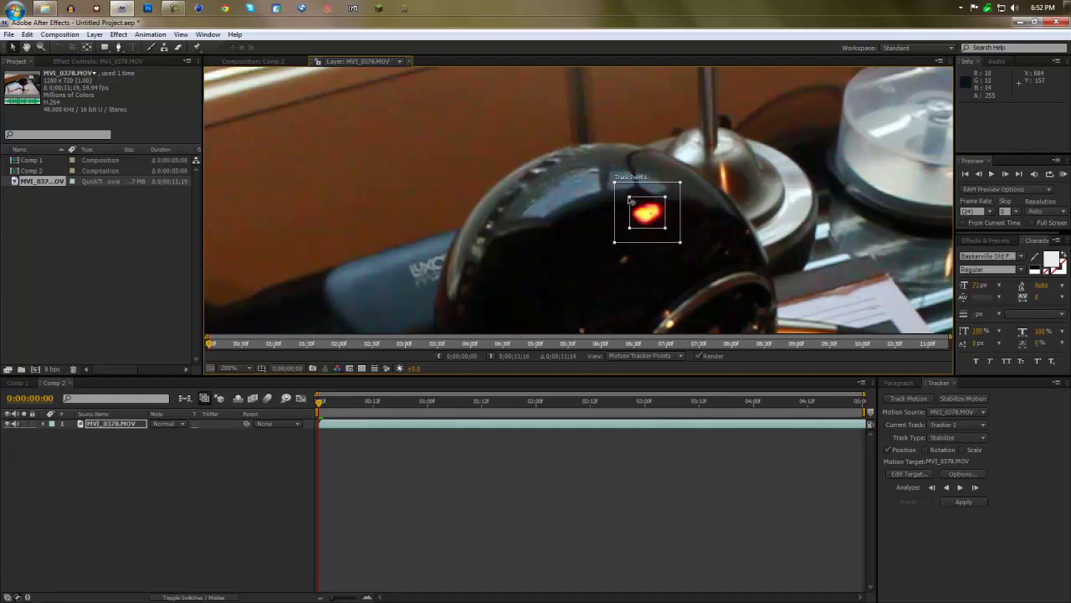
pyautogui.moveTo(629, 198); pyautogui.dragTo(632, 201)
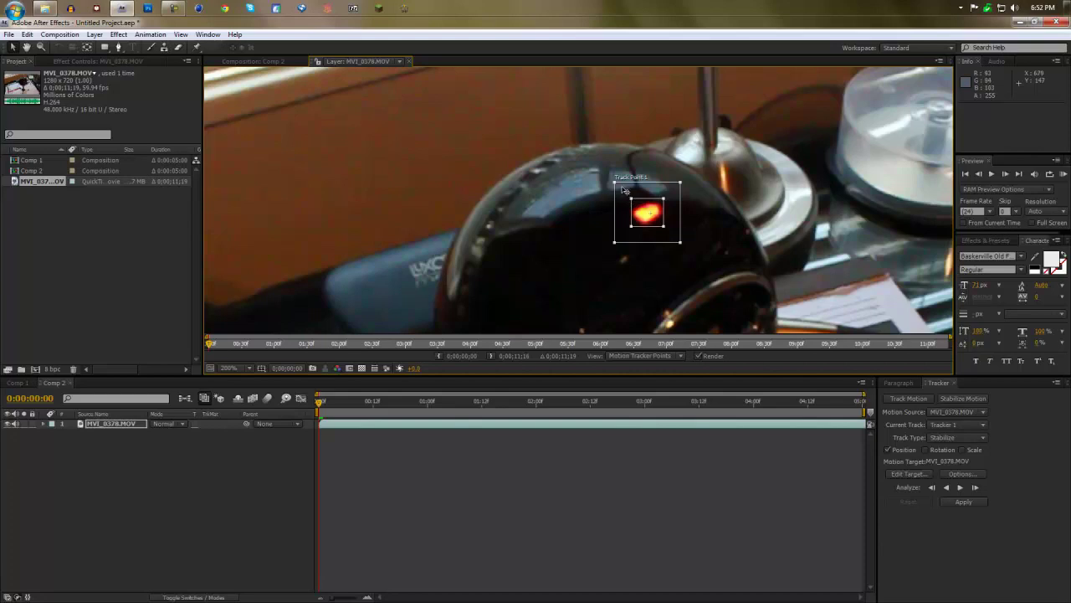
pyautogui.moveTo(615, 184); pyautogui.dragTo(610, 184)
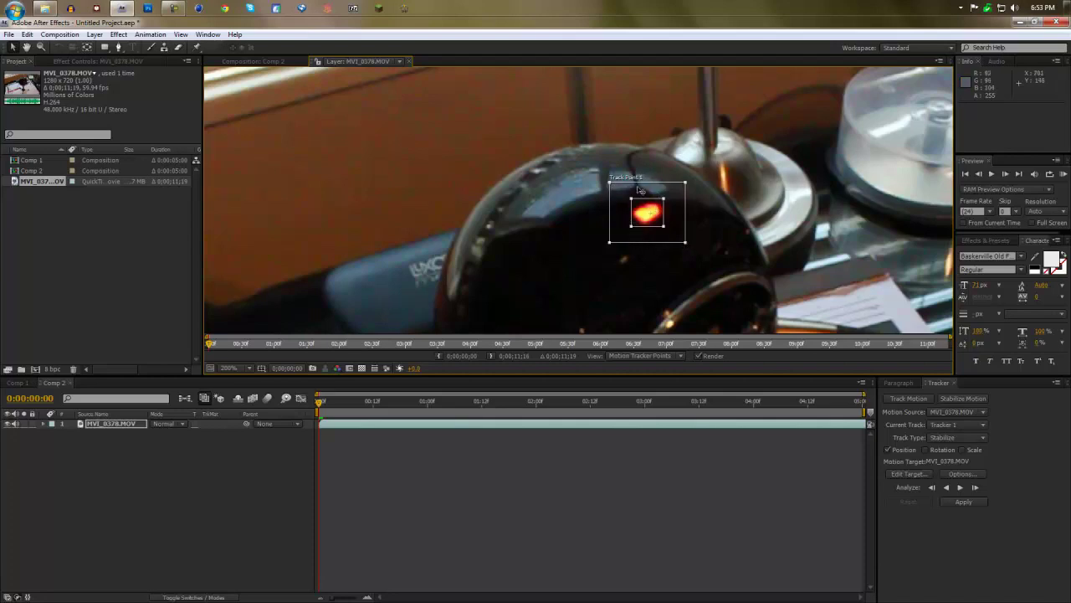
pyautogui.press(',')
pyautogui.press(',')
pyautogui.press('.')
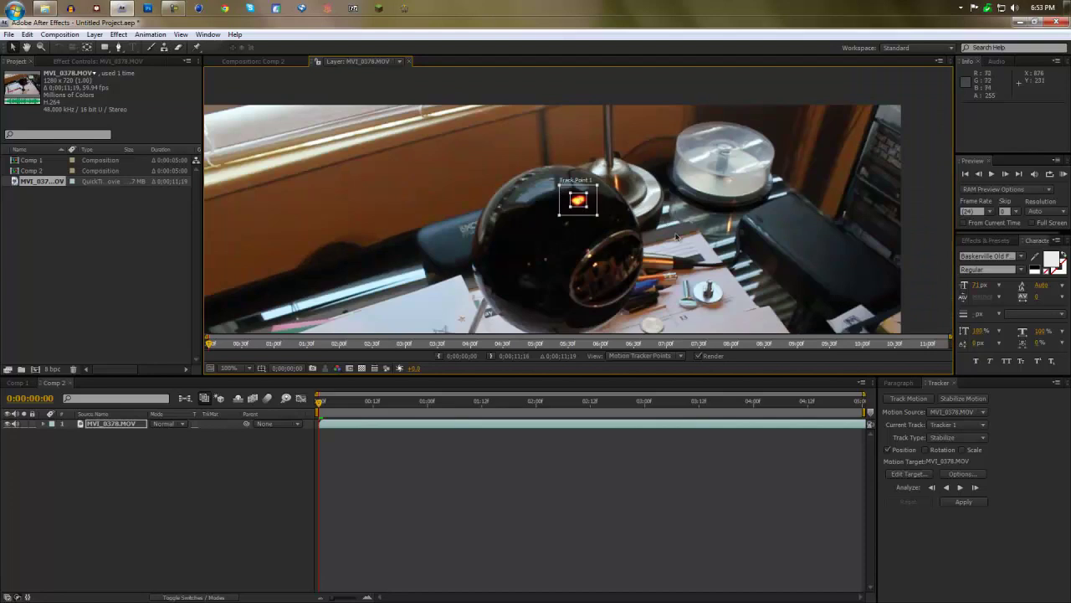
# - Analyze Track Point 1 forward through the footage to 0:00:06:21, returning the view to 100%
pyautogui.click(960, 490)
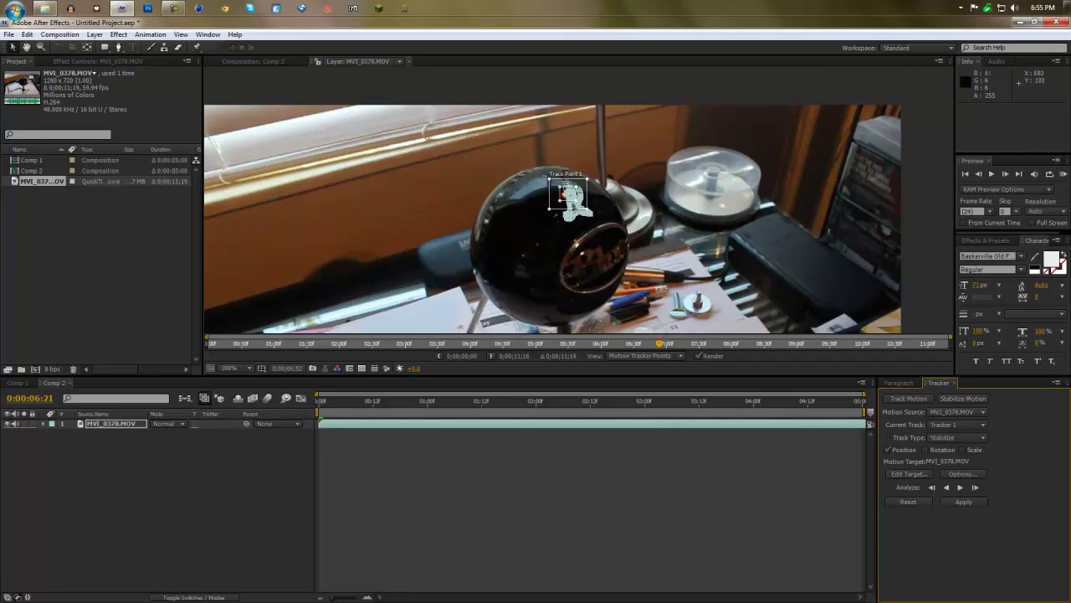
pyautogui.scroll(-2, 507, 219)
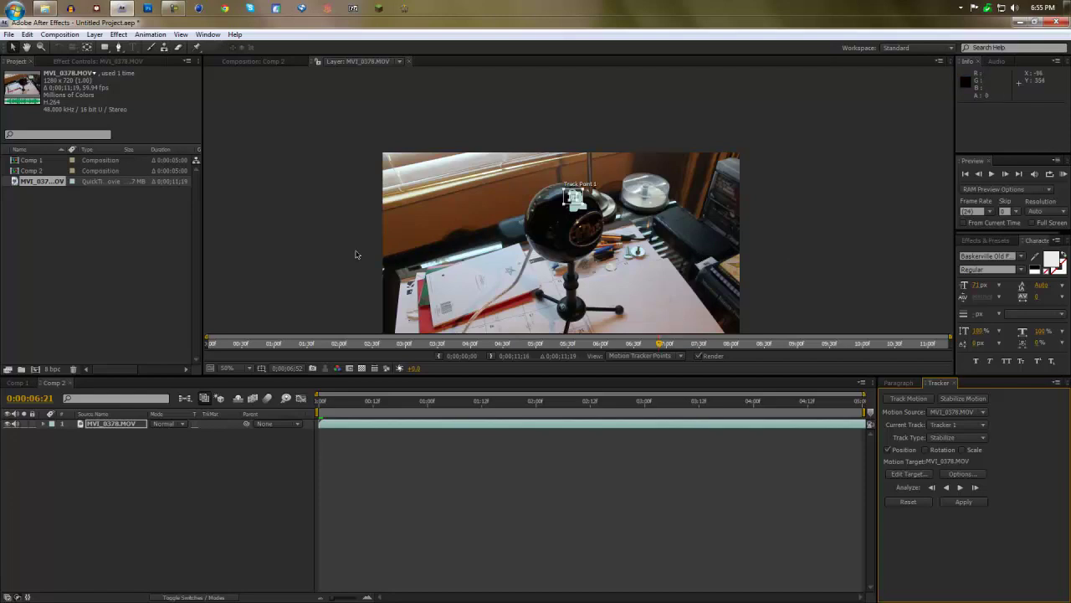
pyautogui.press('.')
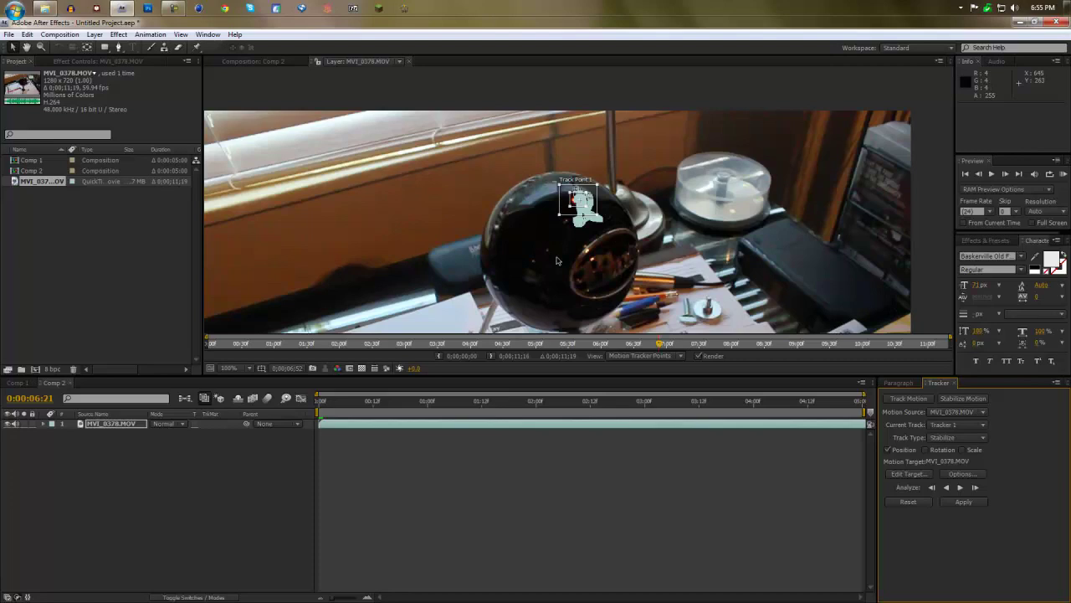
# - Apply the stabilization track to MVI_0378.MOV as the target, in X and Y
pyautogui.click(900, 476)
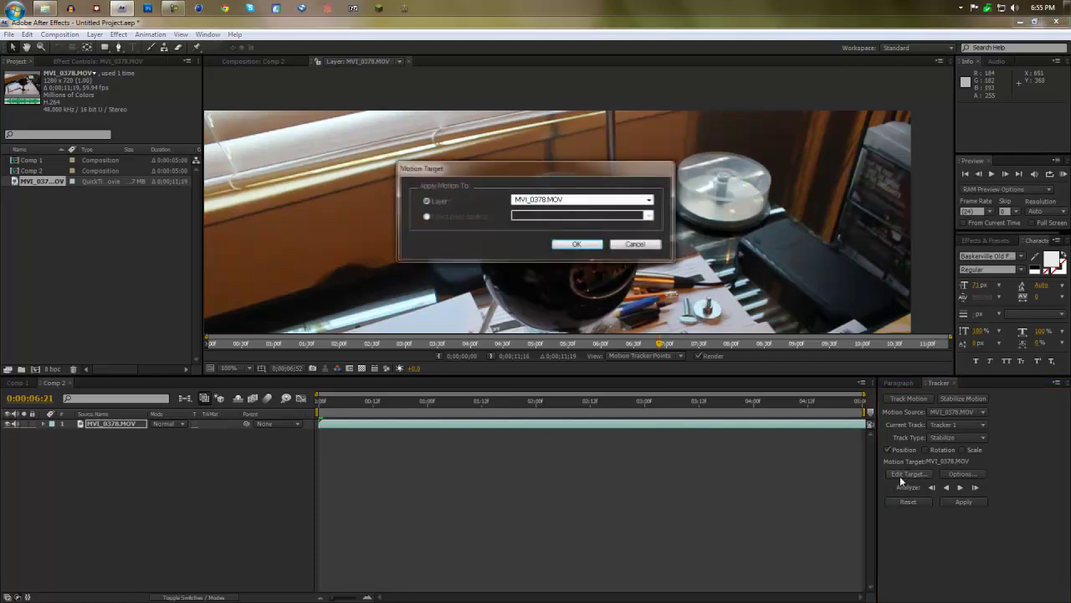
pyautogui.click(577, 243)
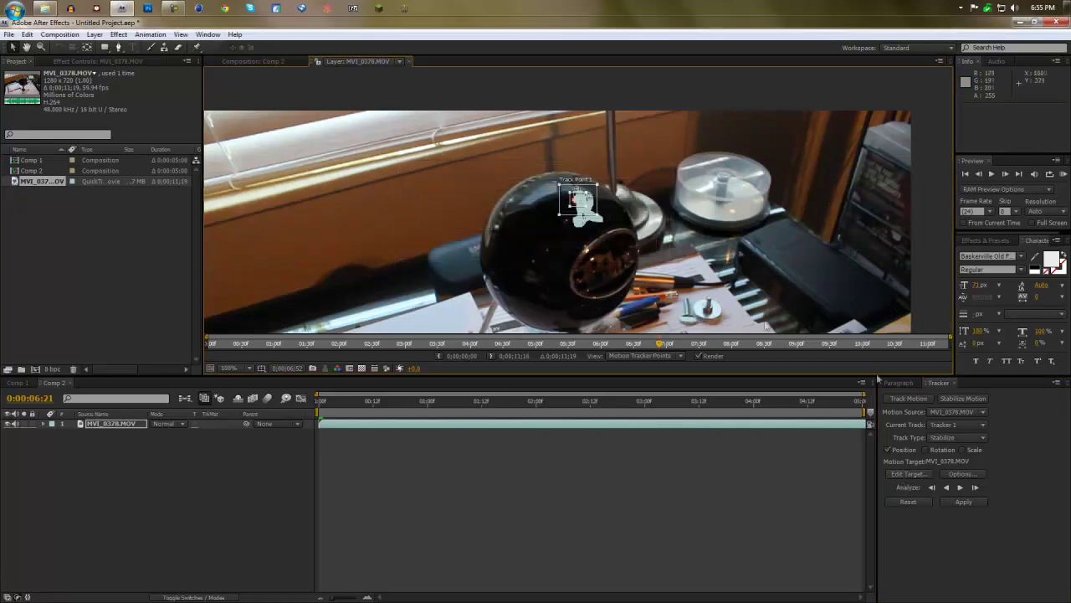
pyautogui.click(952, 502)
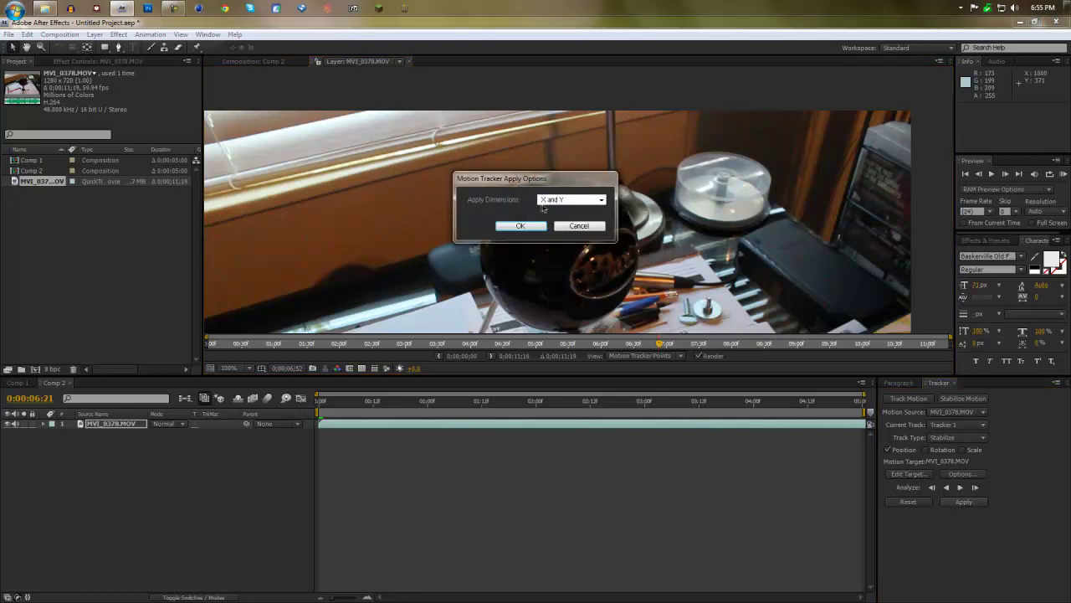
pyautogui.click(520, 226)
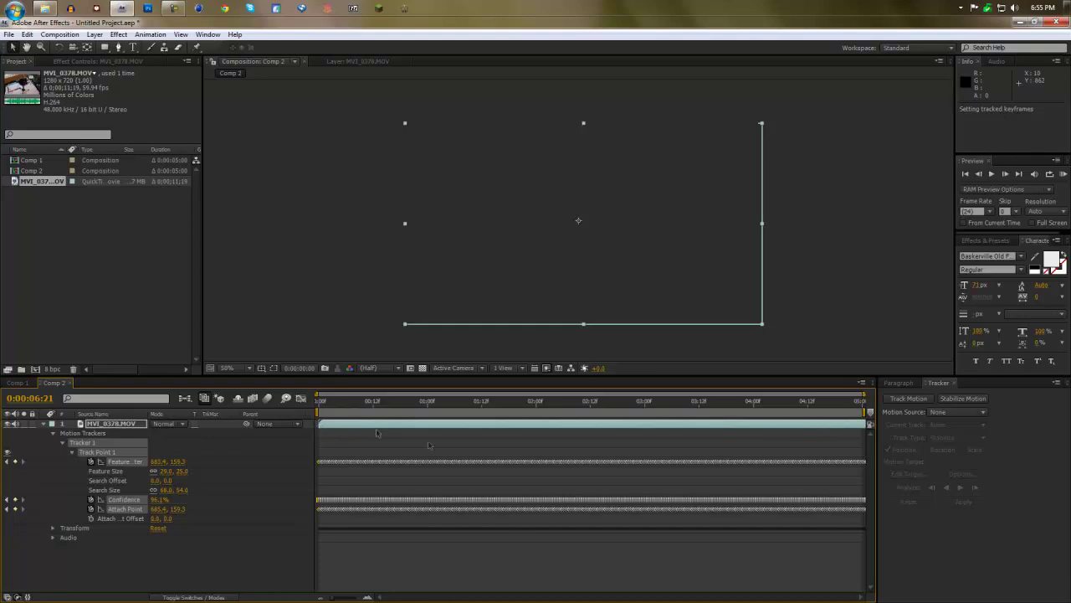
# - Scrub Comp 2 from the start and play back the stabilized MVI_0378.MOV footage
pyautogui.click(321, 424)
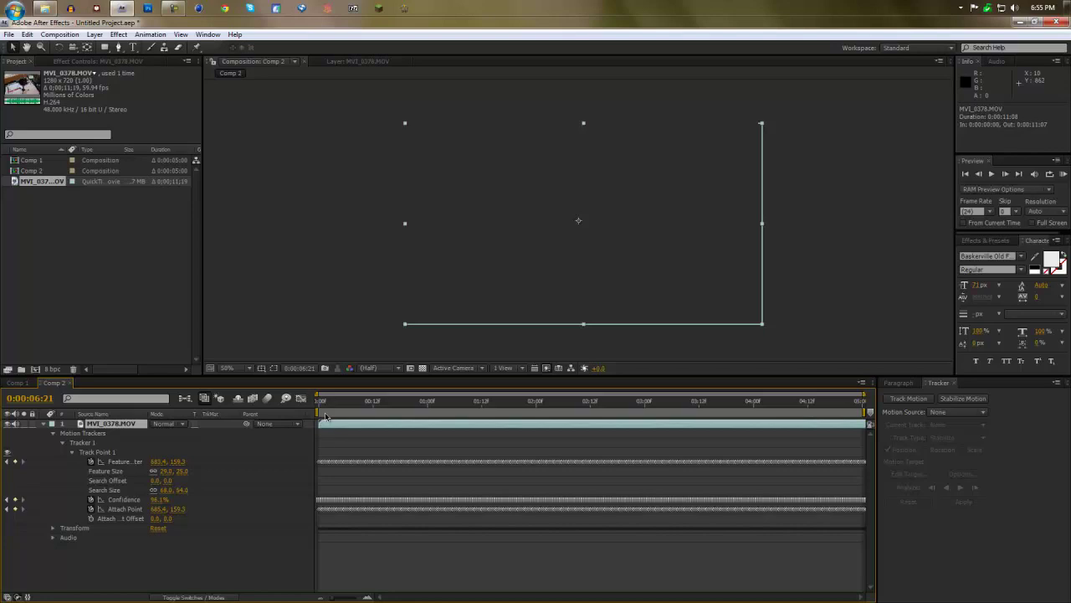
pyautogui.click(326, 414)
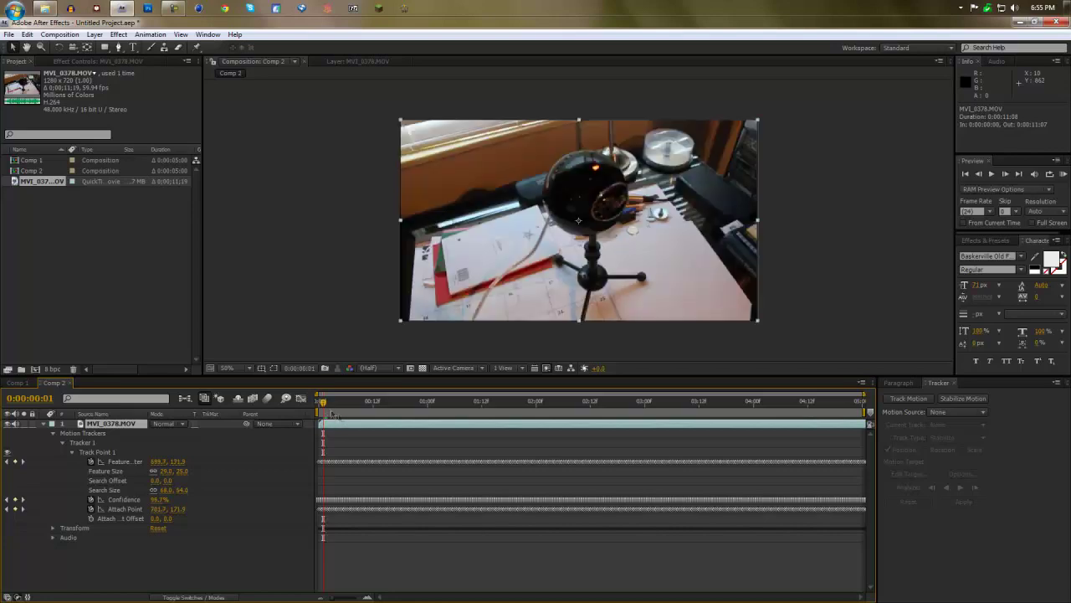
pyautogui.moveTo(325, 407); pyautogui.dragTo(727, 398)
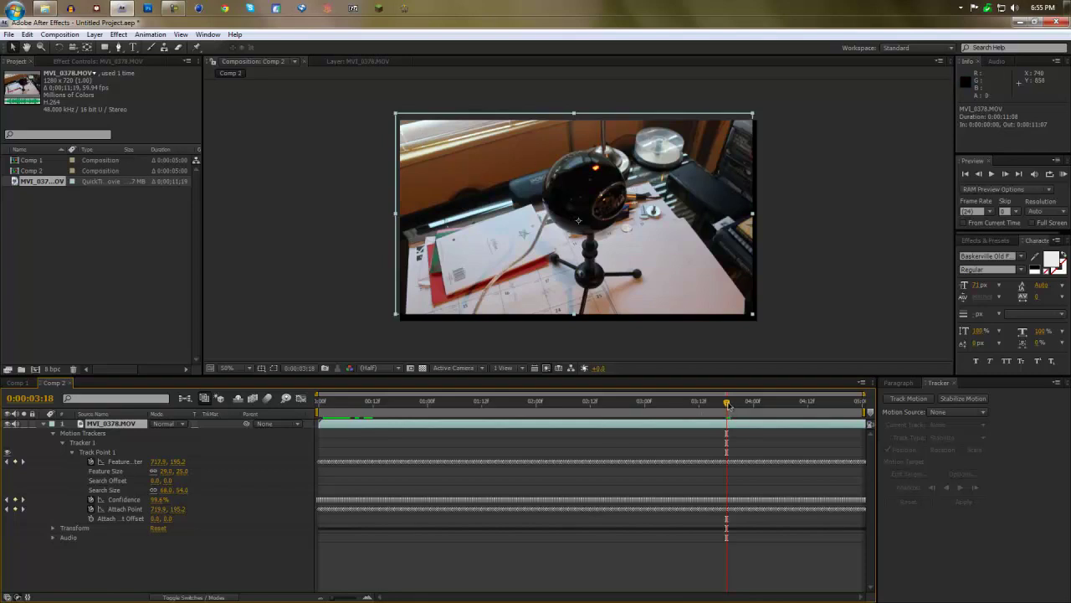
pyautogui.moveTo(729, 406); pyautogui.dragTo(847, 395)
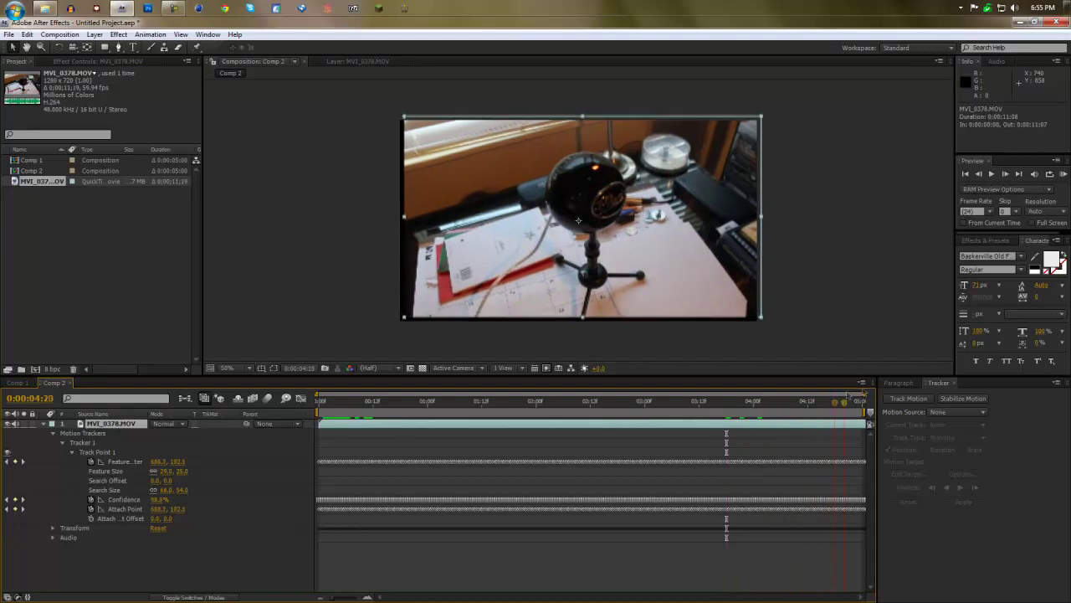
pyautogui.press('space')
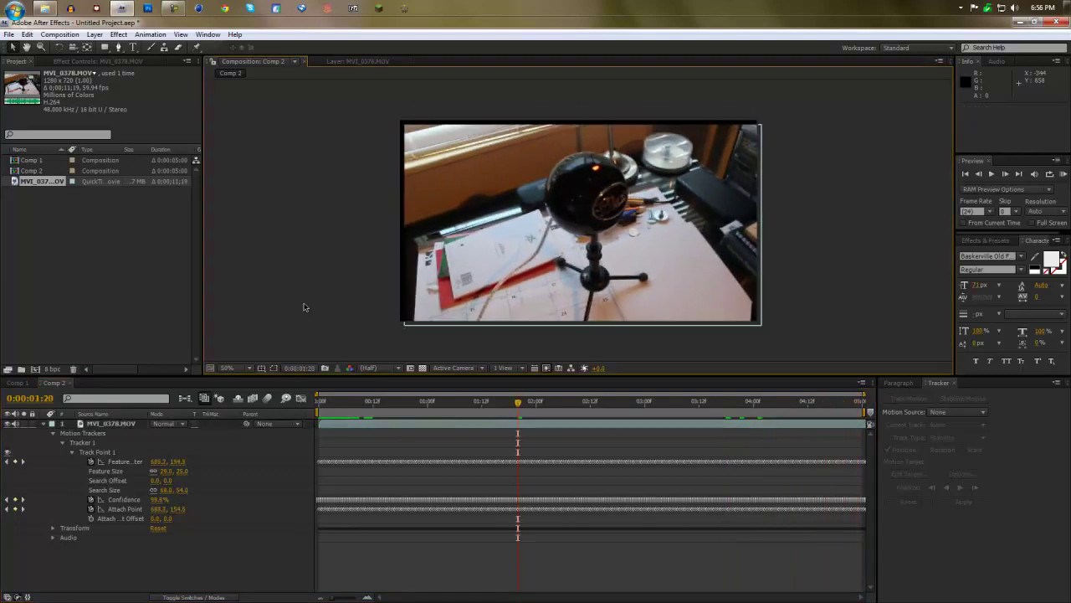